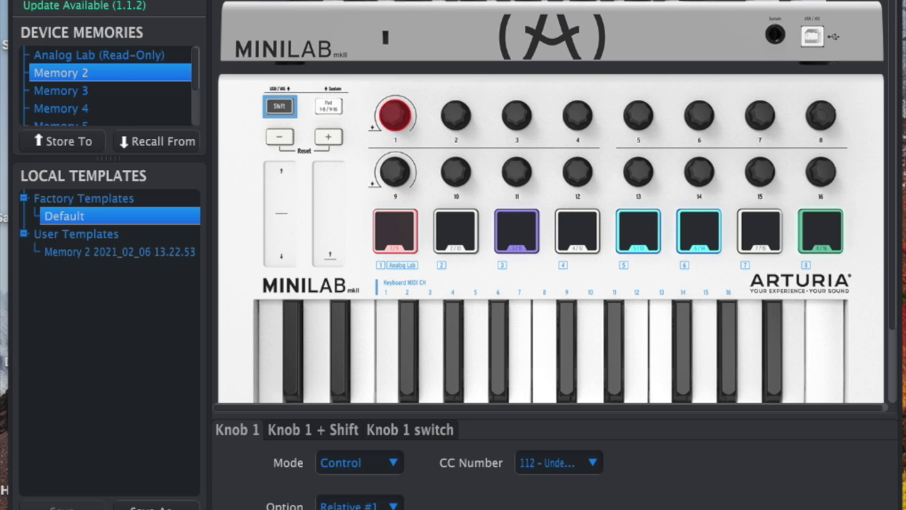
Step: Switch the edited device to BeatStep and load the Test user template into Memory 1
left_click(167, 2)
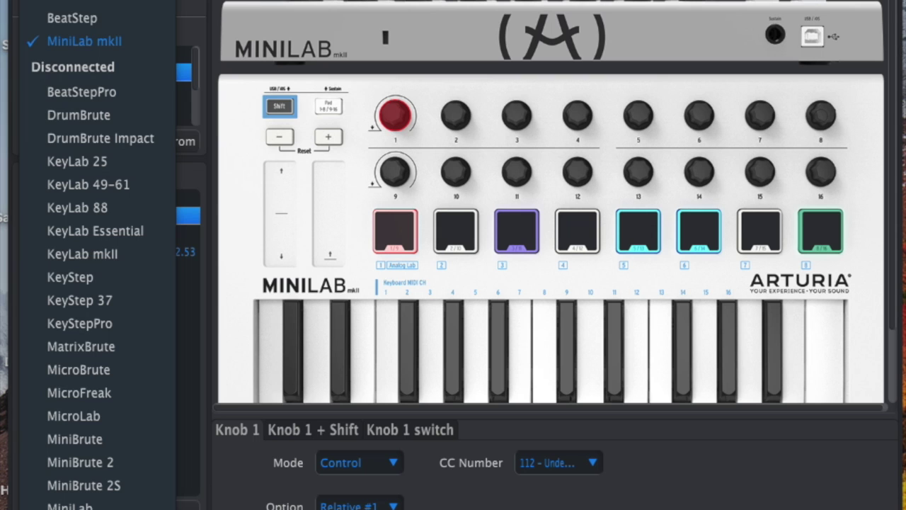
left_click(60, 19)
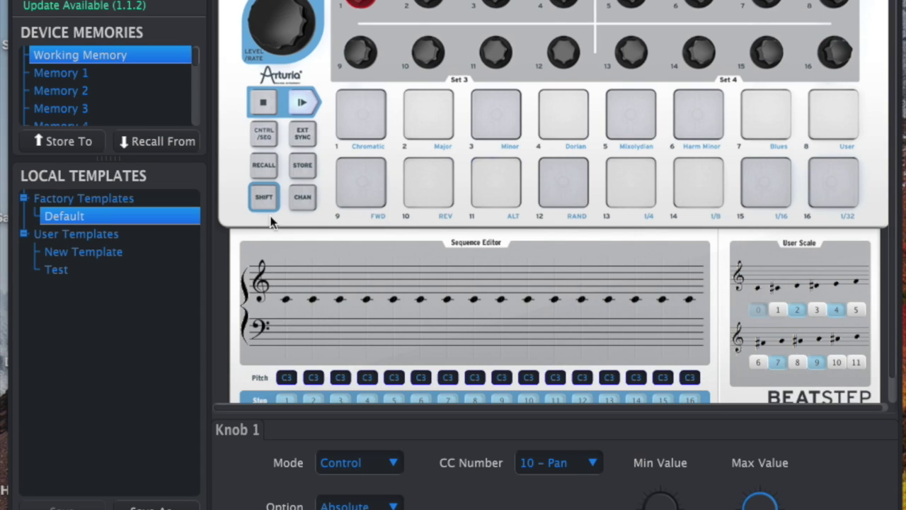
left_click(68, 273)
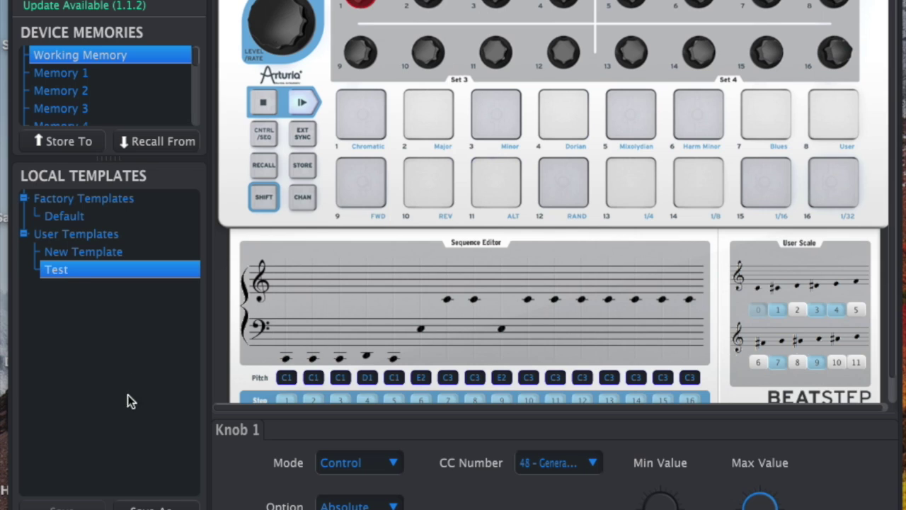
left_click_drag(71, 278, 57, 78)
Step: Examine the control settings of the large Level/Rate knob on the BeatStep
left_click(281, 23)
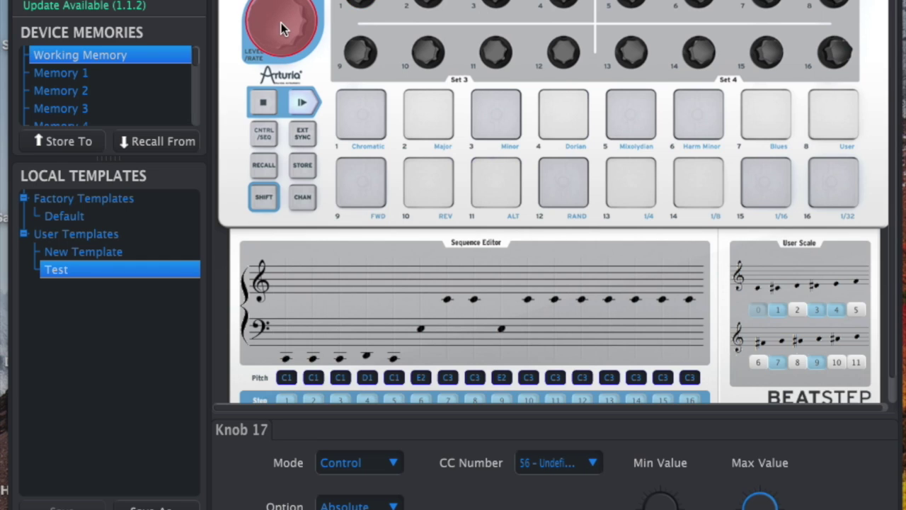
left_click(290, 21)
left_click(295, 10)
left_click(303, 43)
left_click(306, 34)
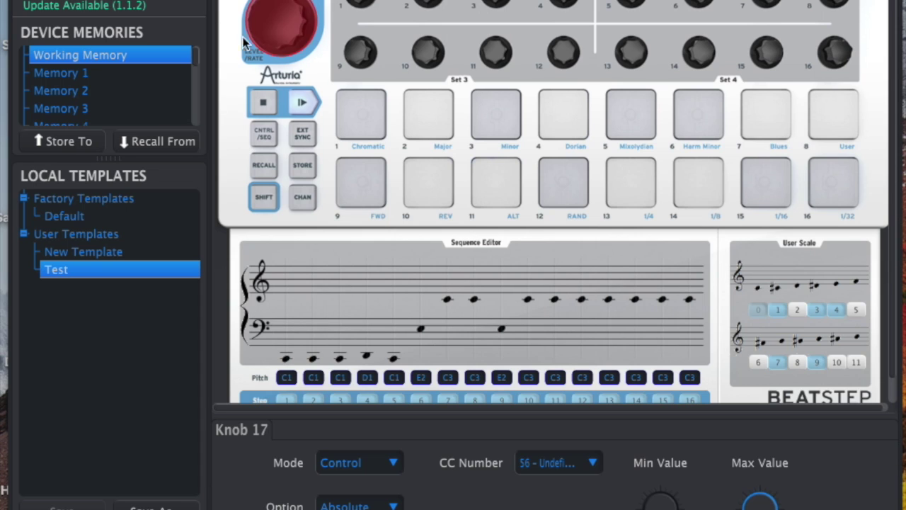
left_click(315, 16)
left_click(280, 9)
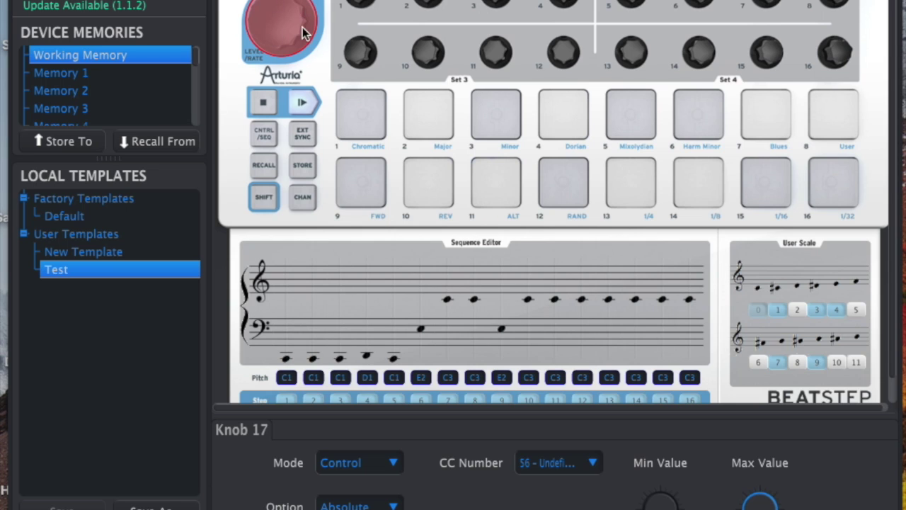
left_click(246, 41)
left_click(246, 44)
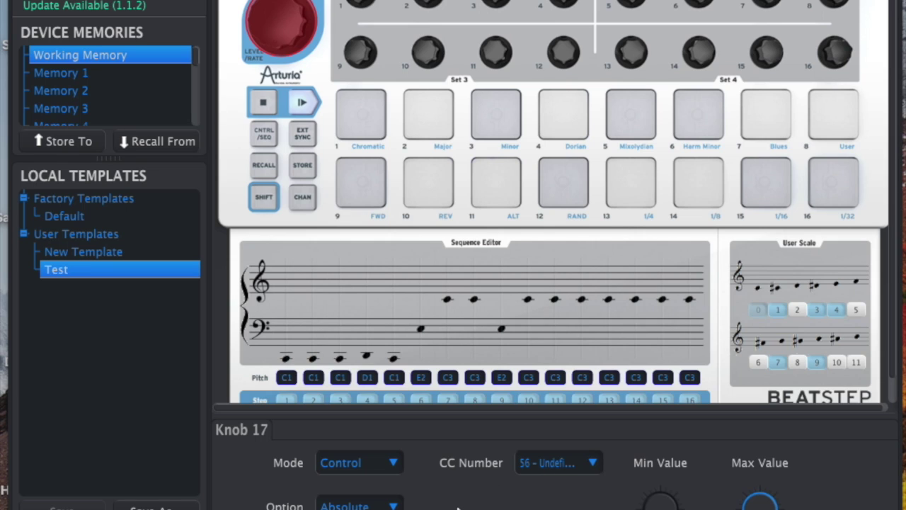
Step: Examine the MIDI note assignments of pads 1 to 9 one after another, ending back on pad 1
left_click(358, 126)
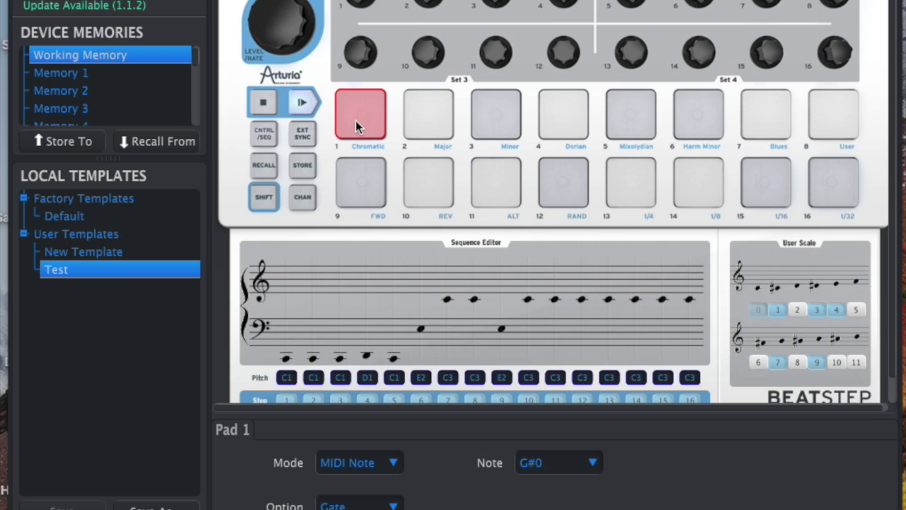
left_click(422, 122)
left_click(485, 126)
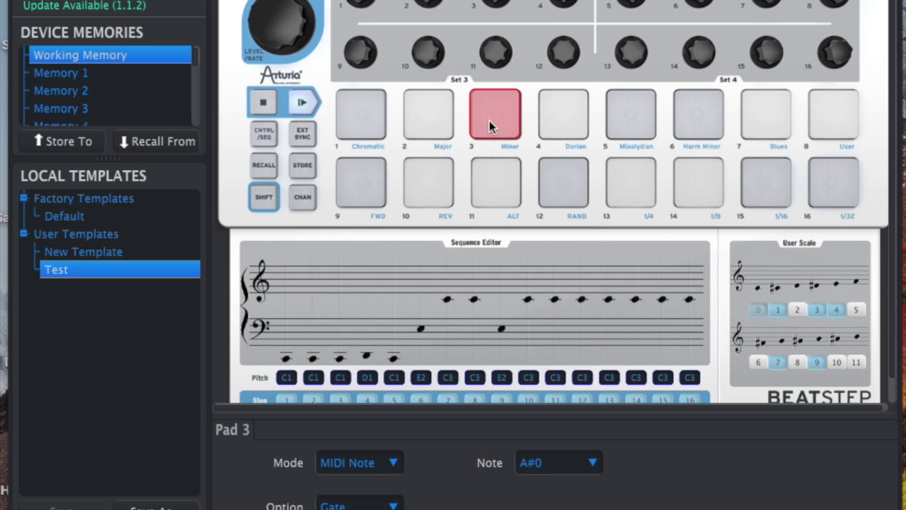
left_click(561, 131)
left_click(628, 132)
left_click(711, 130)
left_click(764, 126)
left_click(812, 130)
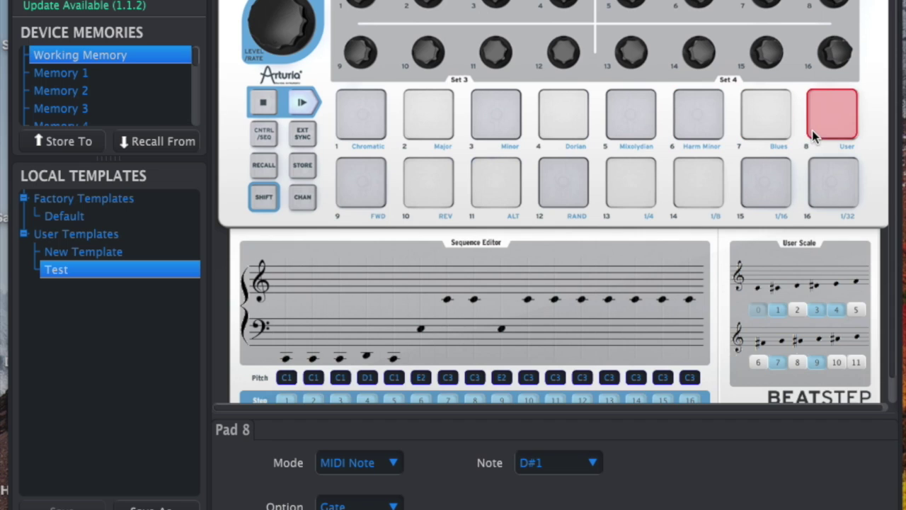
left_click(363, 180)
left_click(361, 108)
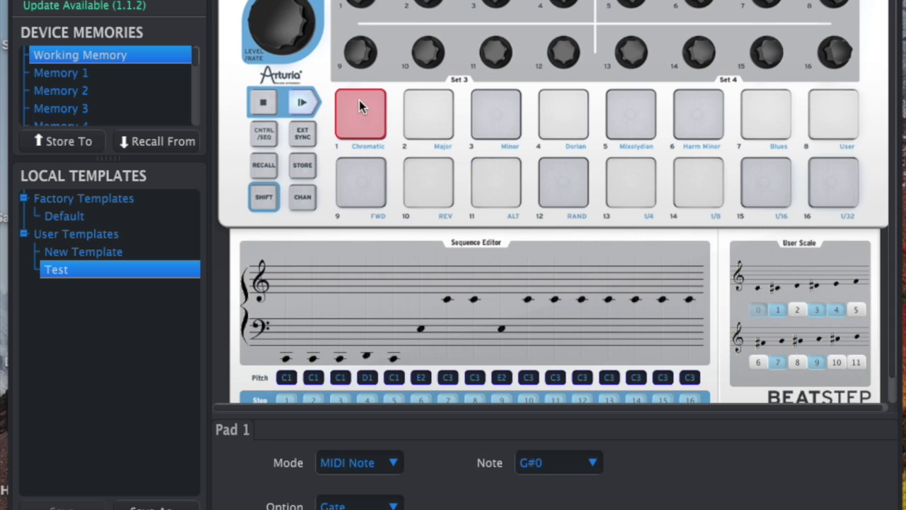
Step: Compare knob 1's control settings with the note settings of pads 1 to 5, finishing on pad 1
left_click(361, 3)
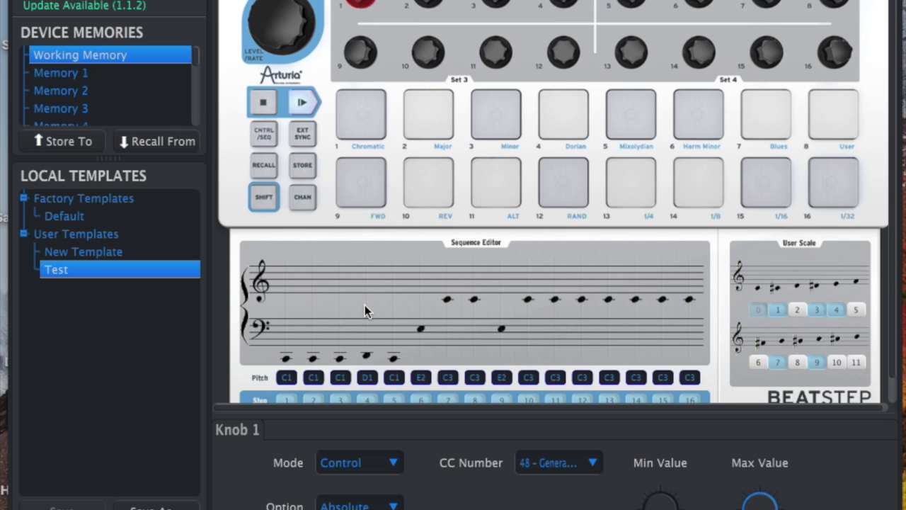
left_click(355, 113)
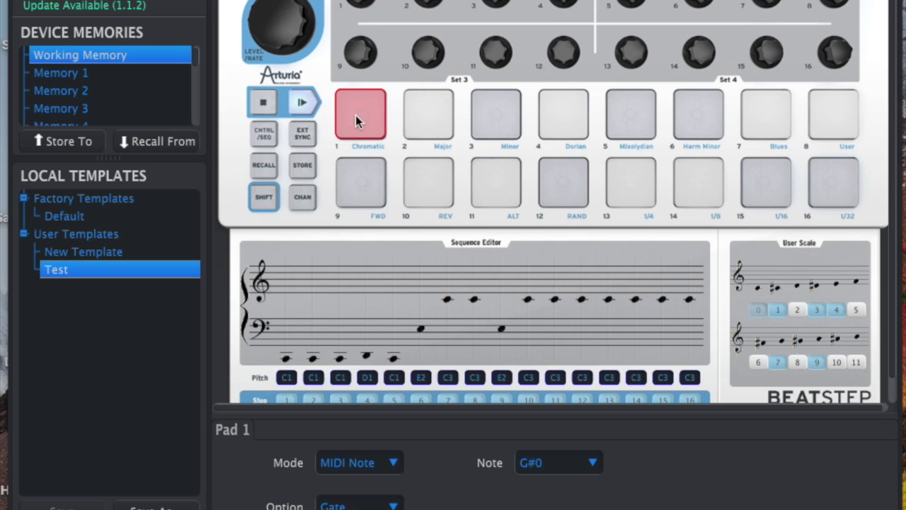
left_click(419, 122)
left_click(487, 119)
left_click(549, 123)
left_click(616, 125)
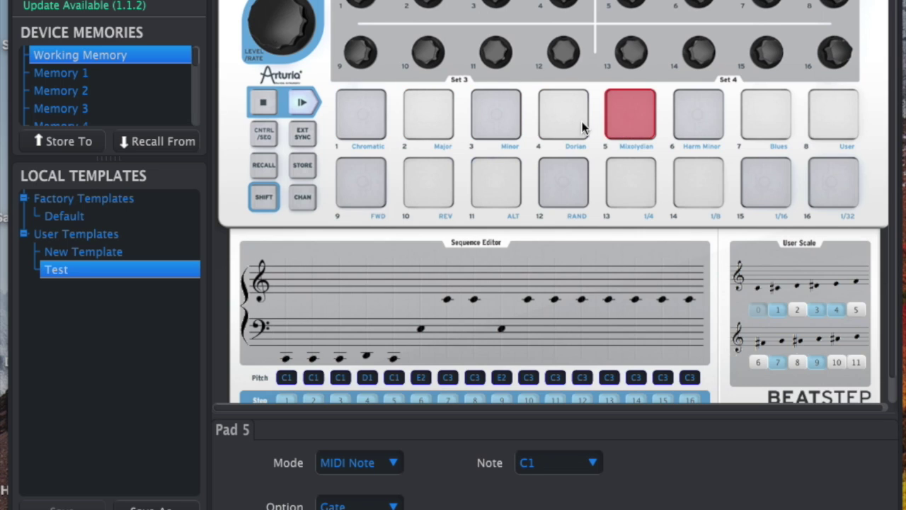
left_click(352, 107)
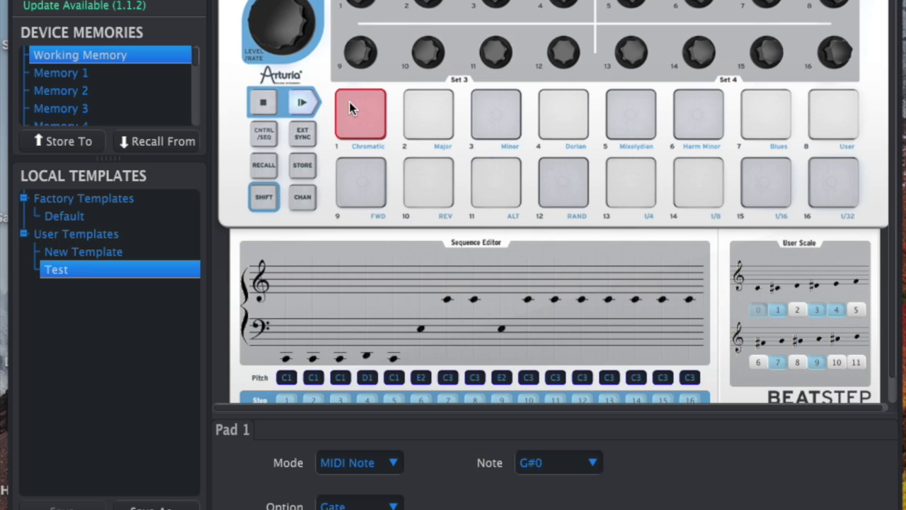